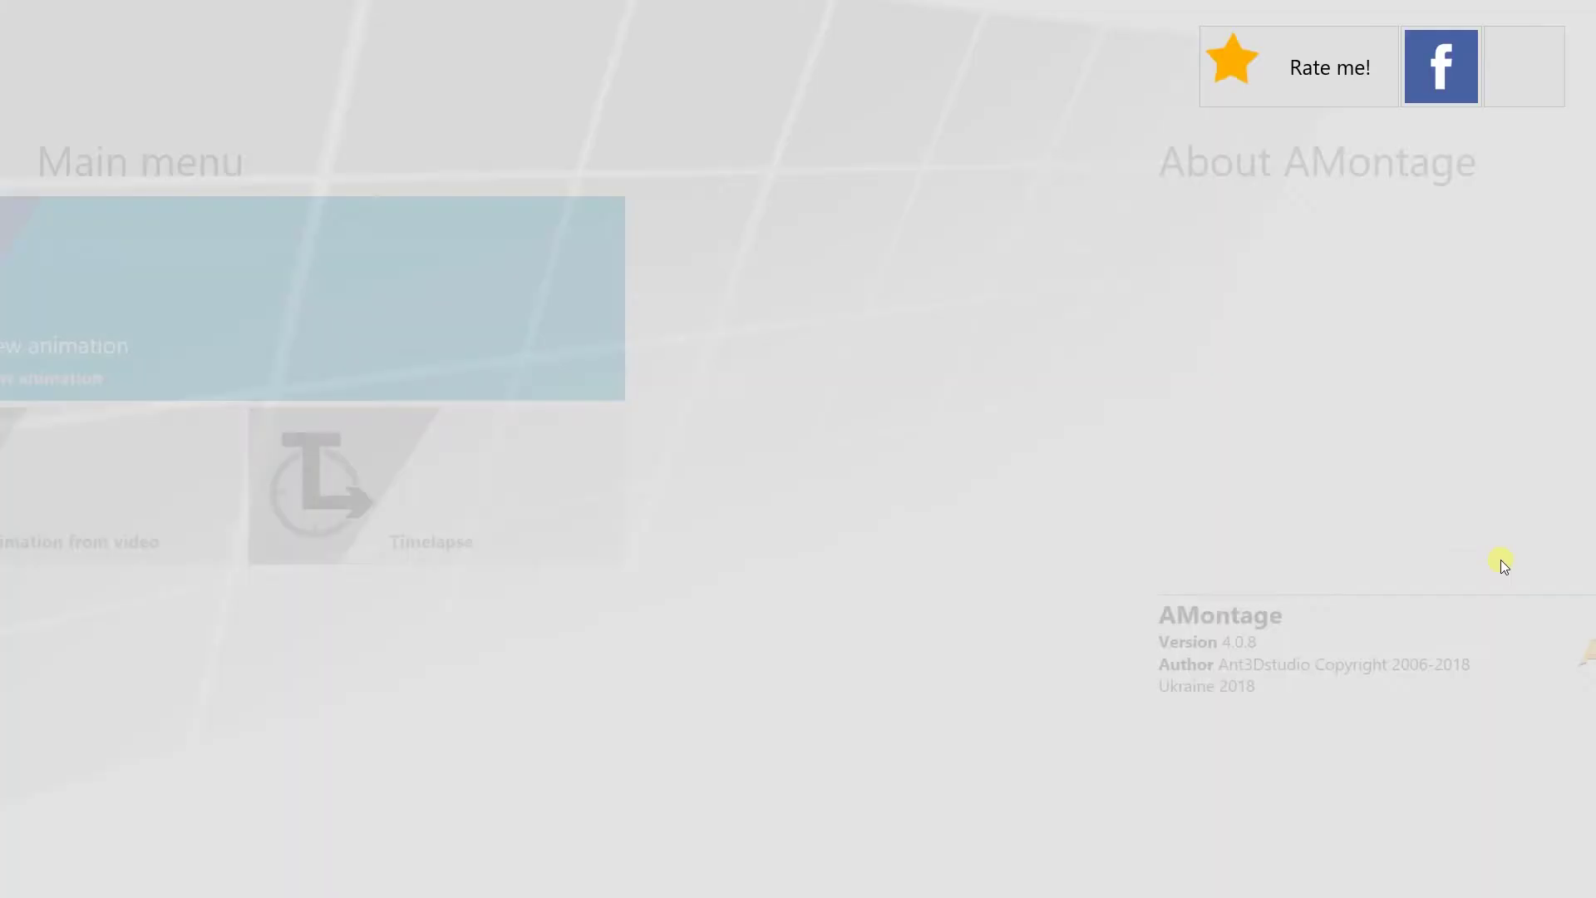
Step: Enter the editor with the 18-frame looping bear animation loaded
{"action": "left_click", "coordinate": [753, 336]}
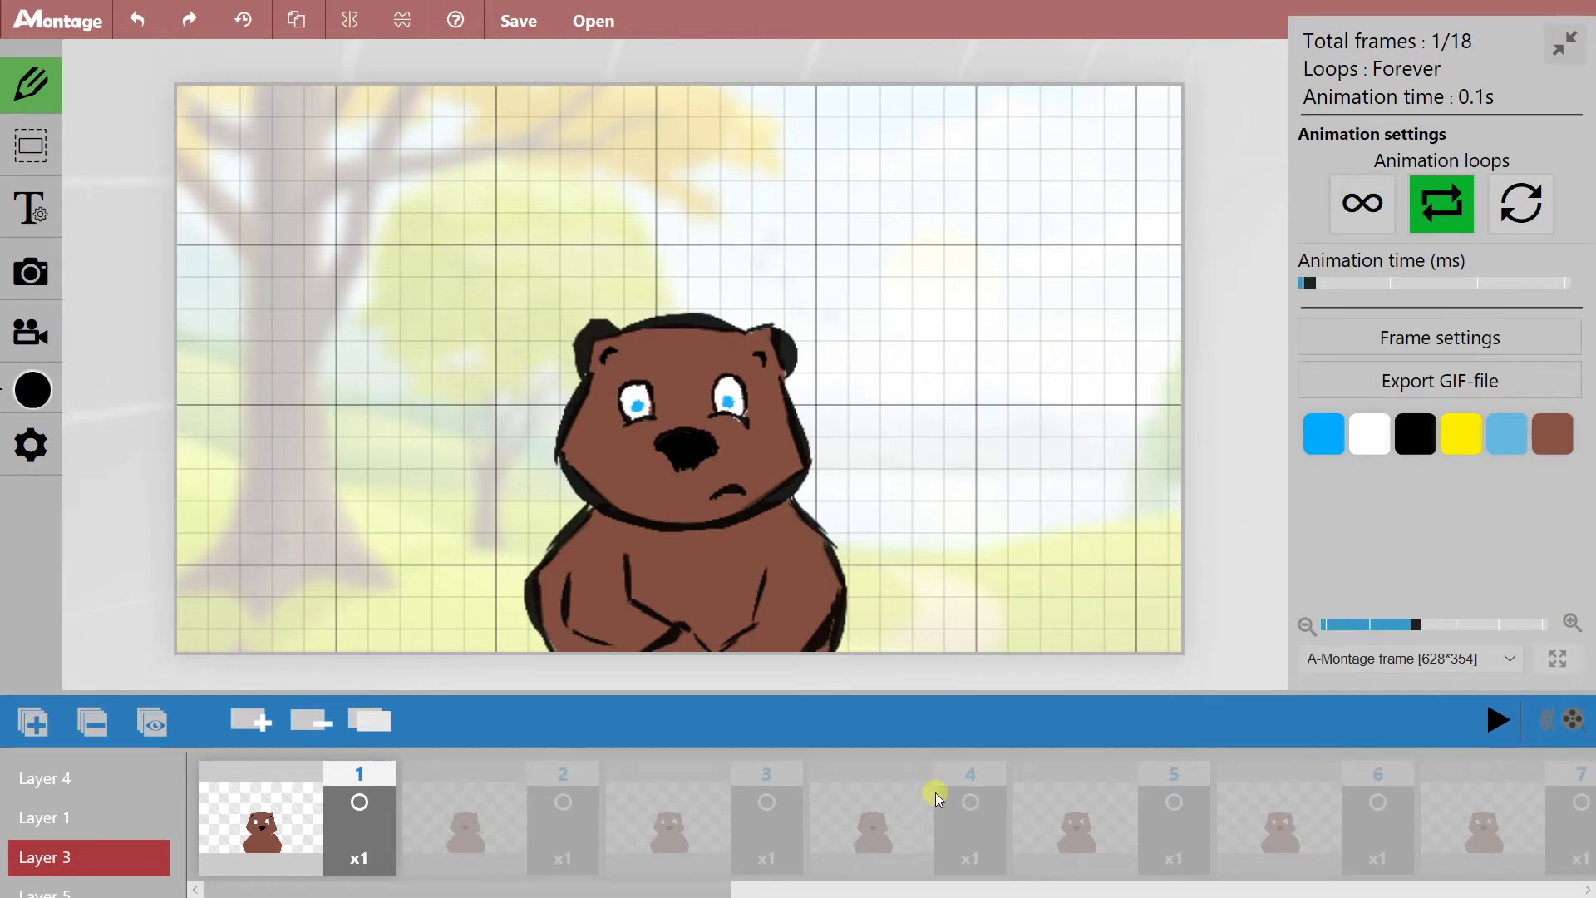
{"action": "scroll", "coordinate": [942, 800], "scroll_direction": "down", "scroll_amount": 3}
{"action": "scroll", "coordinate": [942, 799], "scroll_direction": "up", "scroll_amount": 3}
{"action": "scroll", "coordinate": [114, 817], "scroll_direction": "down", "scroll_amount": 1}
{"action": "scroll", "coordinate": [113, 817], "scroll_direction": "down", "scroll_amount": 1}
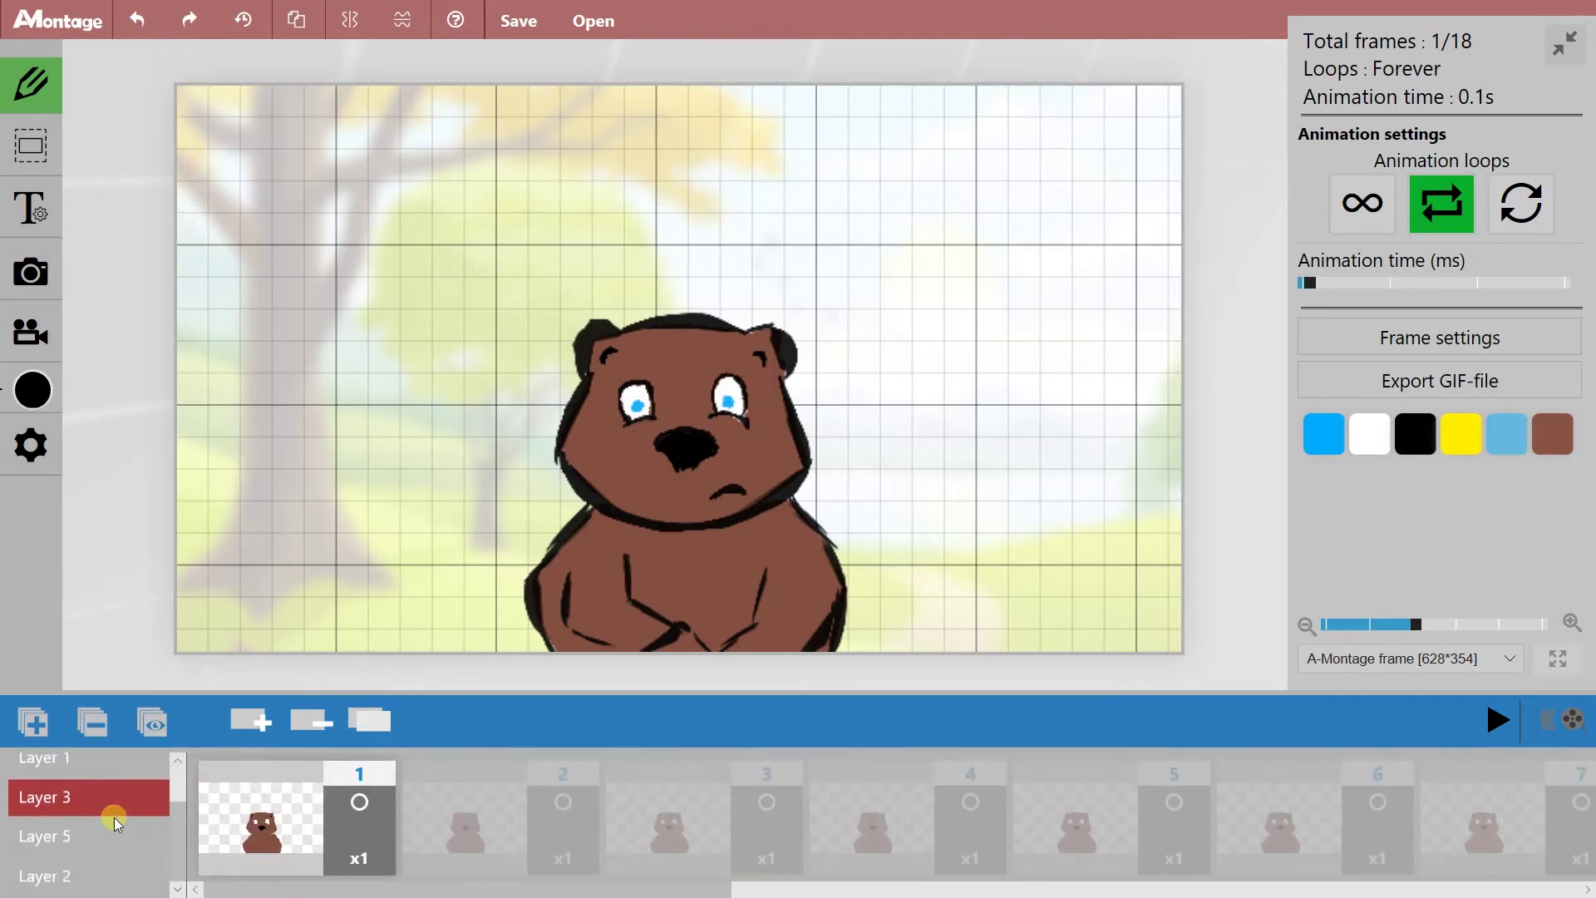
{"action": "scroll", "coordinate": [114, 818], "scroll_direction": "up", "scroll_amount": 2}
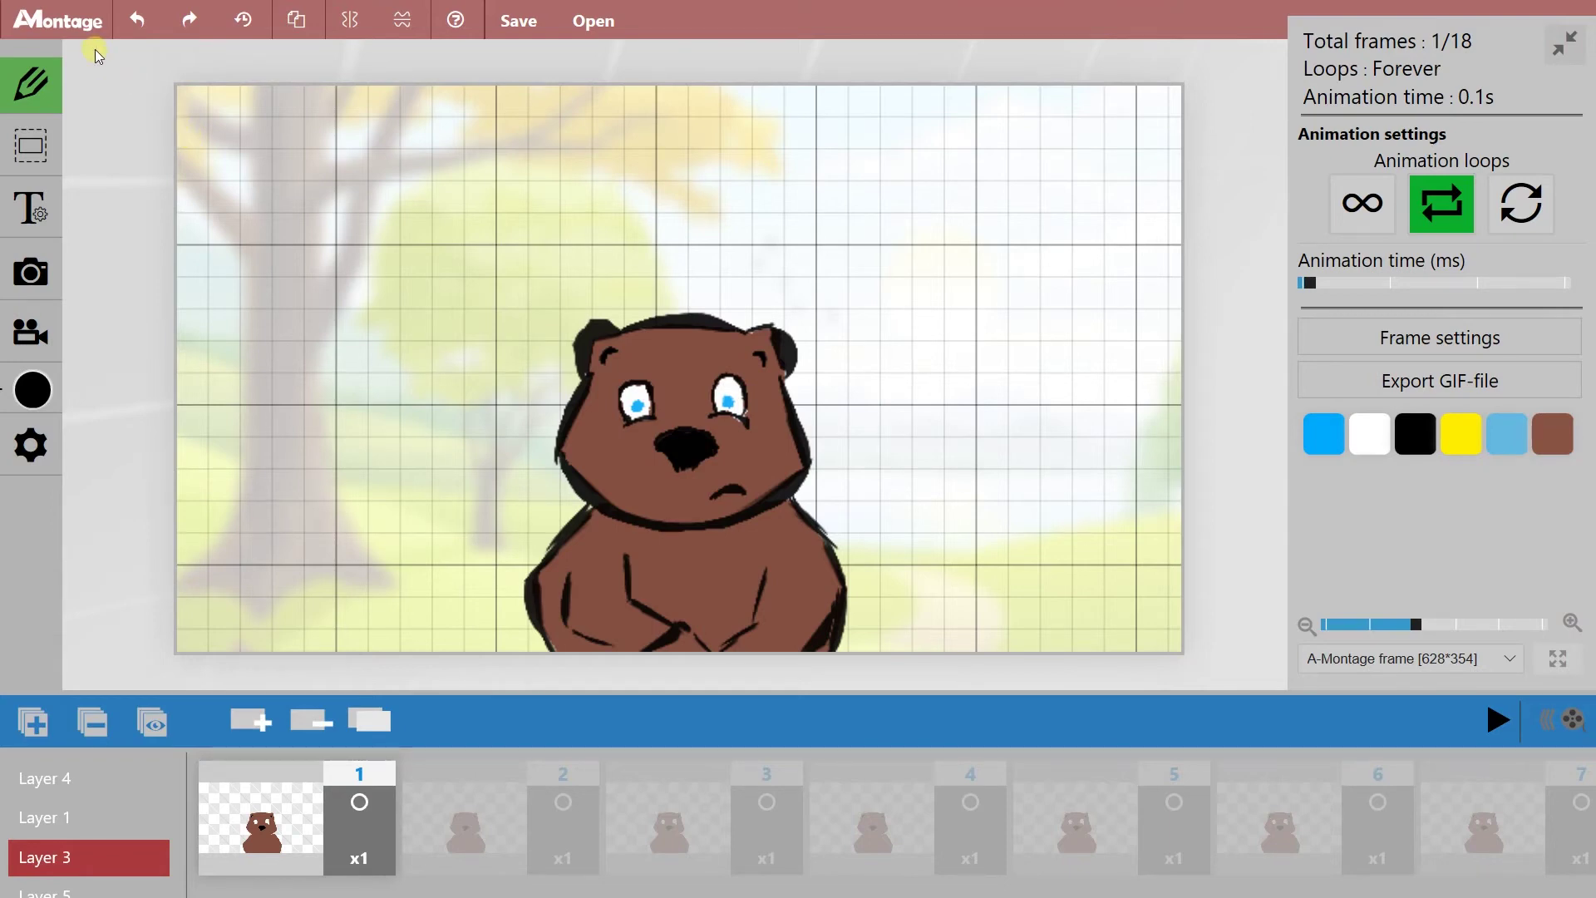
Step: Bring up the main menu and view its Export project, Importing Data and Extensions pages
{"action": "left_click", "coordinate": [88, 28]}
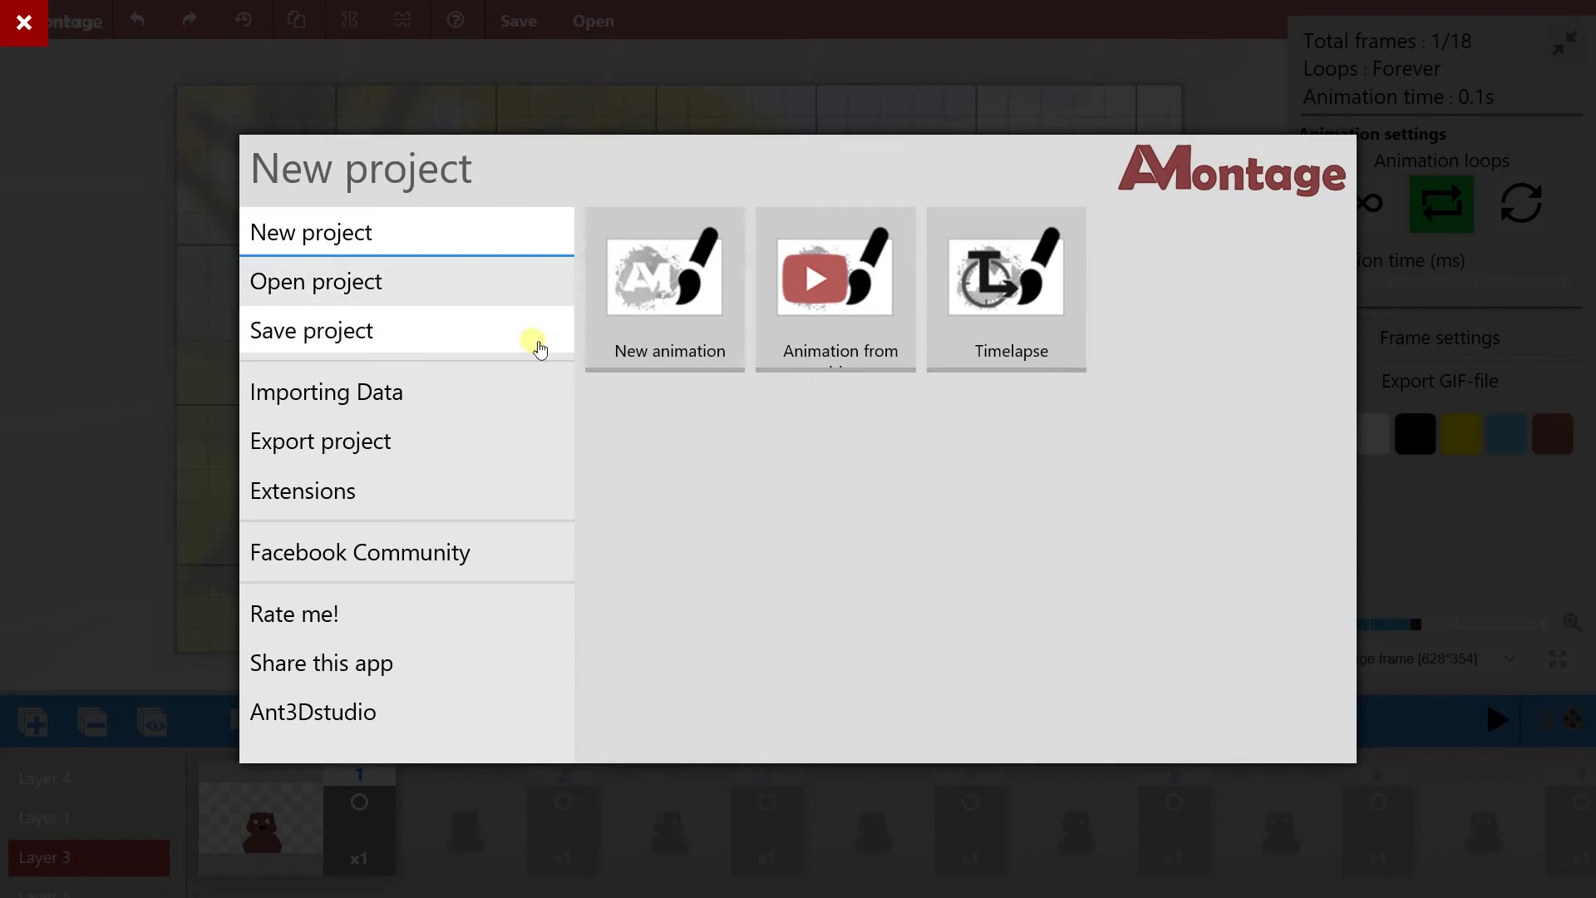
{"action": "left_click", "coordinate": [544, 424]}
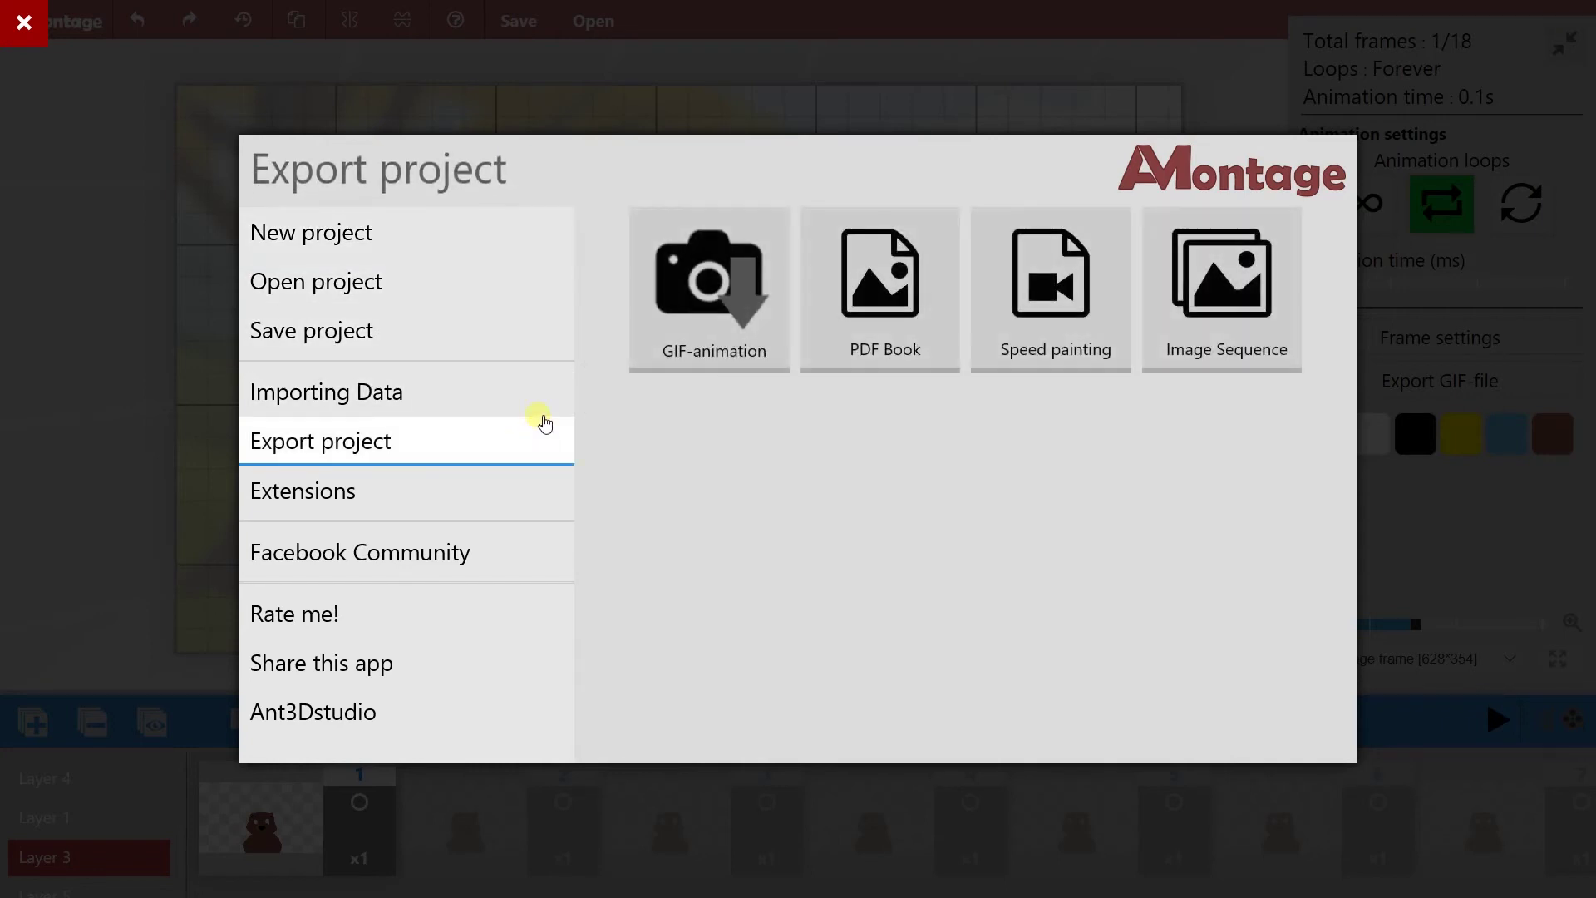
{"action": "left_click", "coordinate": [536, 402]}
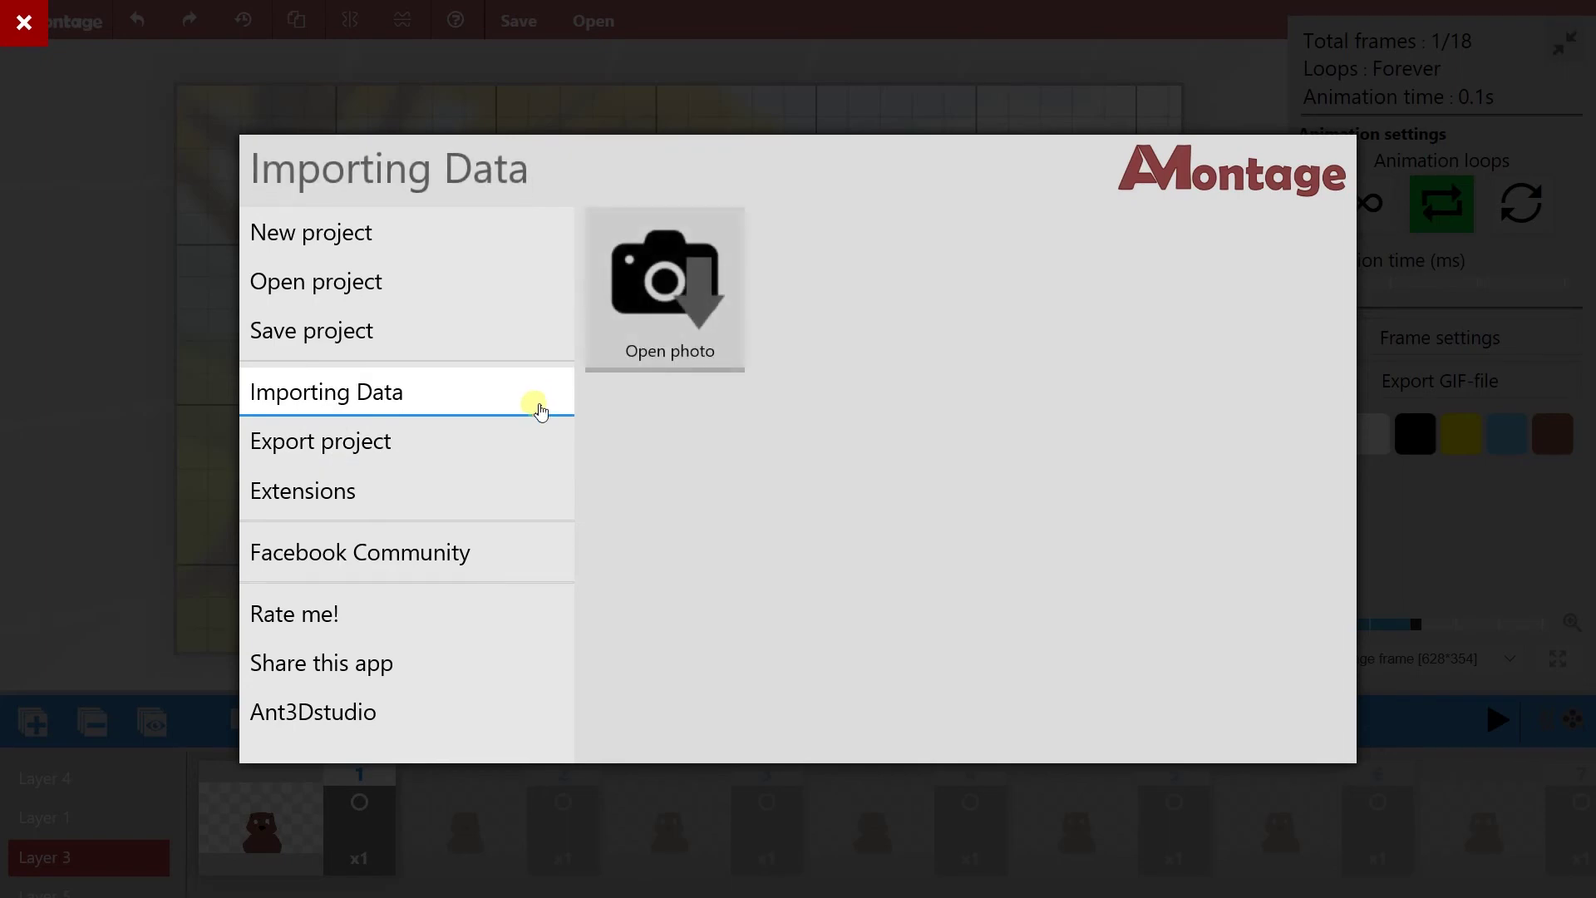
{"action": "left_click", "coordinate": [525, 490]}
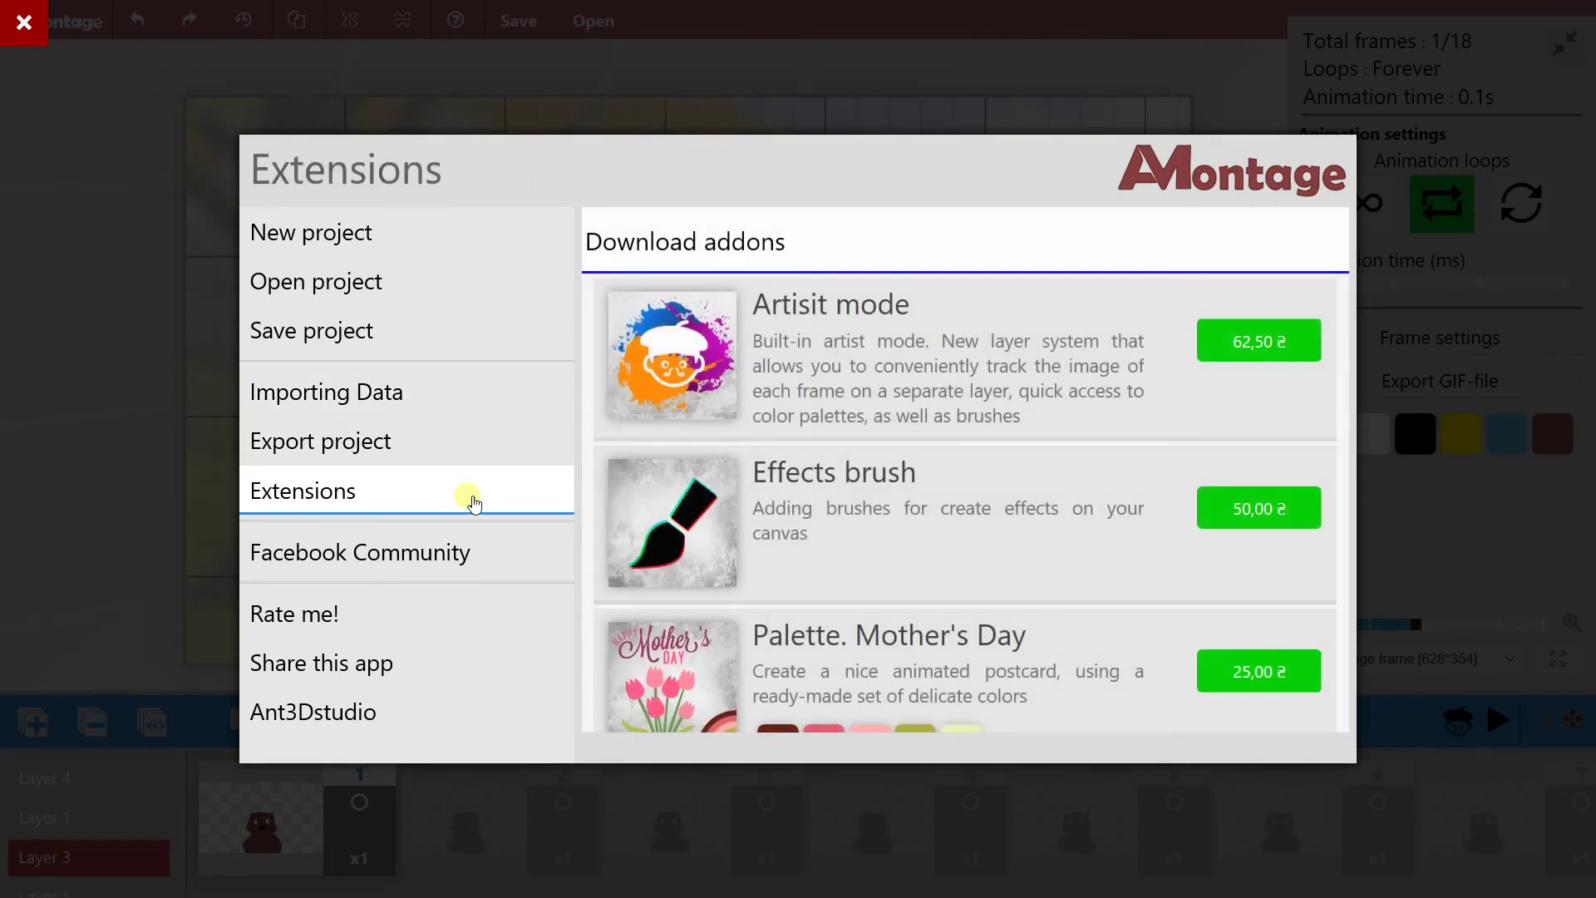
{"action": "scroll", "coordinate": [882, 468], "scroll_direction": "down", "scroll_amount": 1}
{"action": "scroll", "coordinate": [881, 468], "scroll_direction": "down", "scroll_amount": 1}
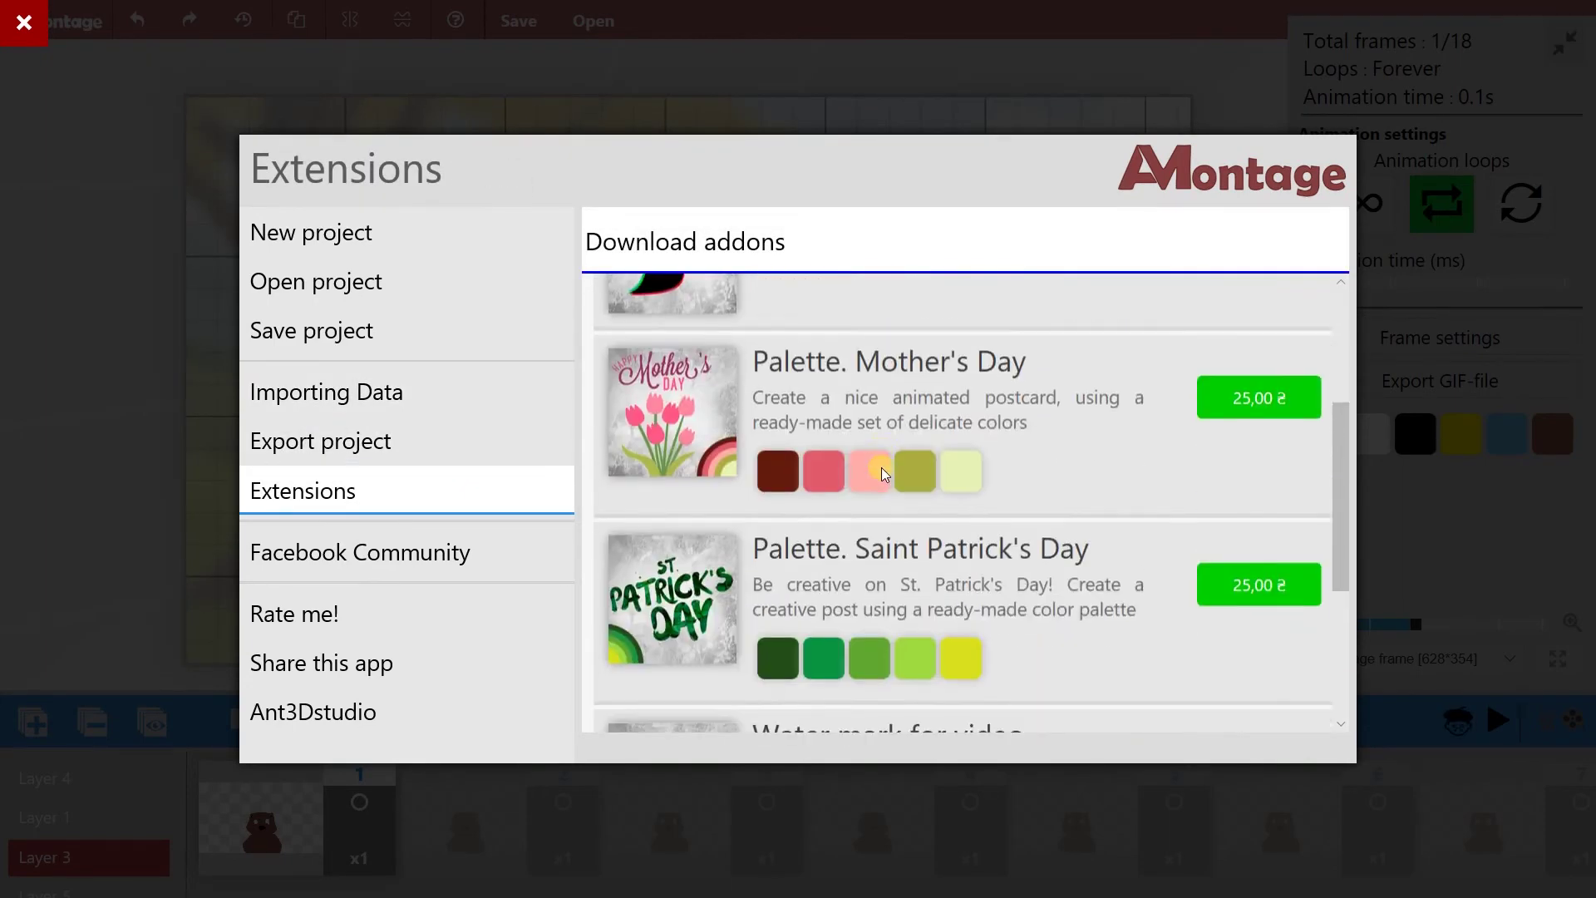
{"action": "scroll", "coordinate": [882, 468], "scroll_direction": "down", "scroll_amount": 2}
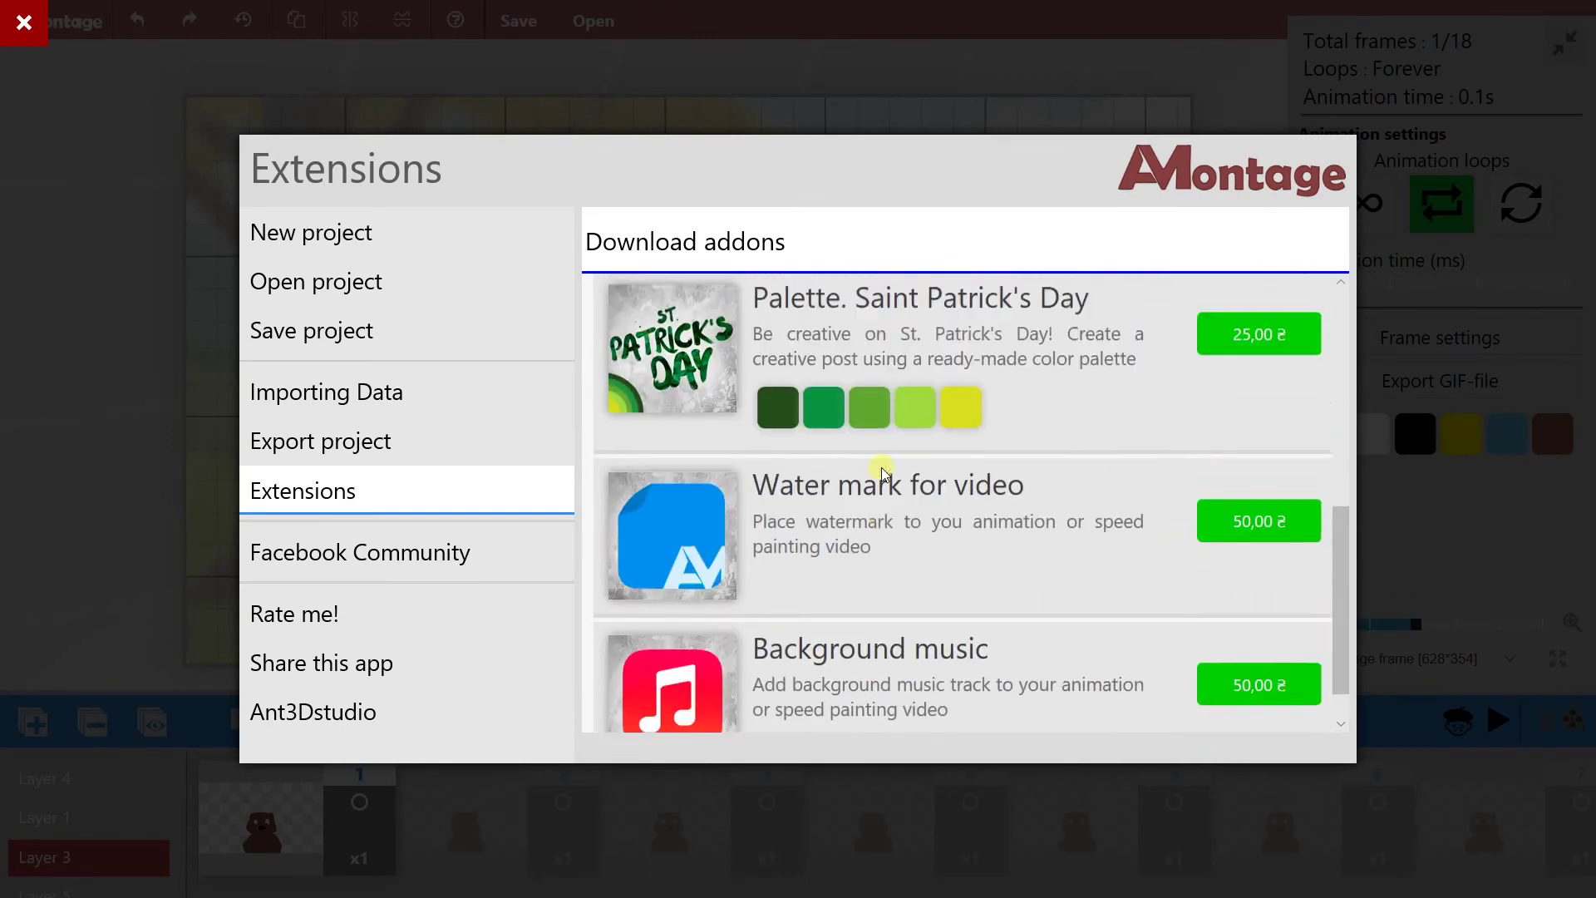
{"action": "scroll", "coordinate": [881, 468], "scroll_direction": "up", "scroll_amount": 1}
{"action": "scroll", "coordinate": [882, 467], "scroll_direction": "up", "scroll_amount": 1}
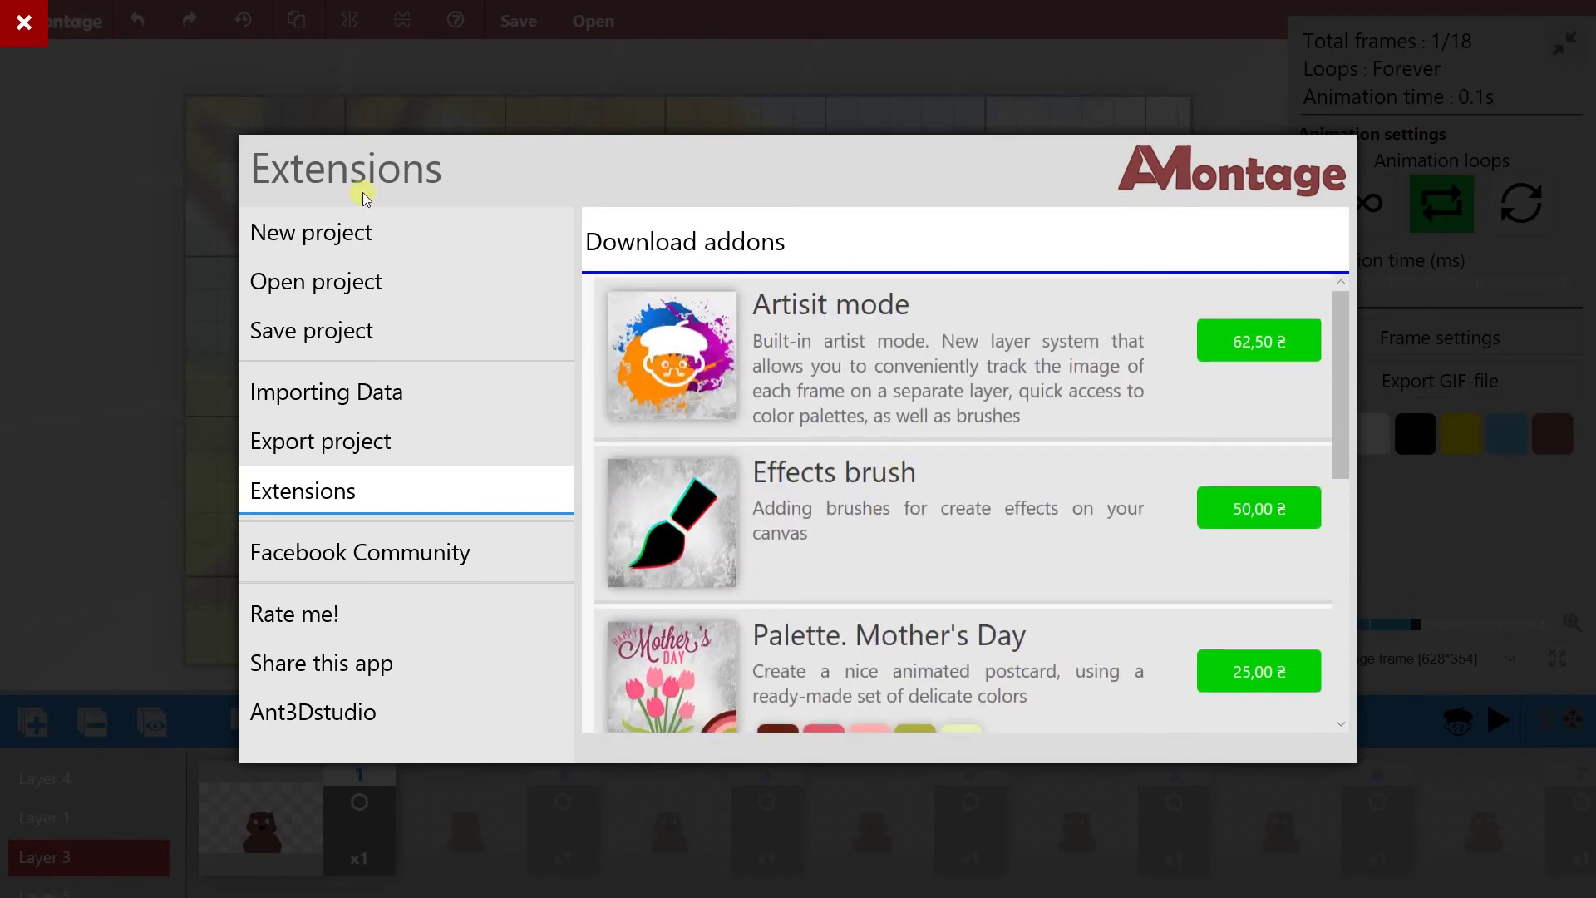
Step: Close the main menu to return to the bear animation at frame 1 of Layer 3
{"action": "left_click", "coordinate": [68, 45]}
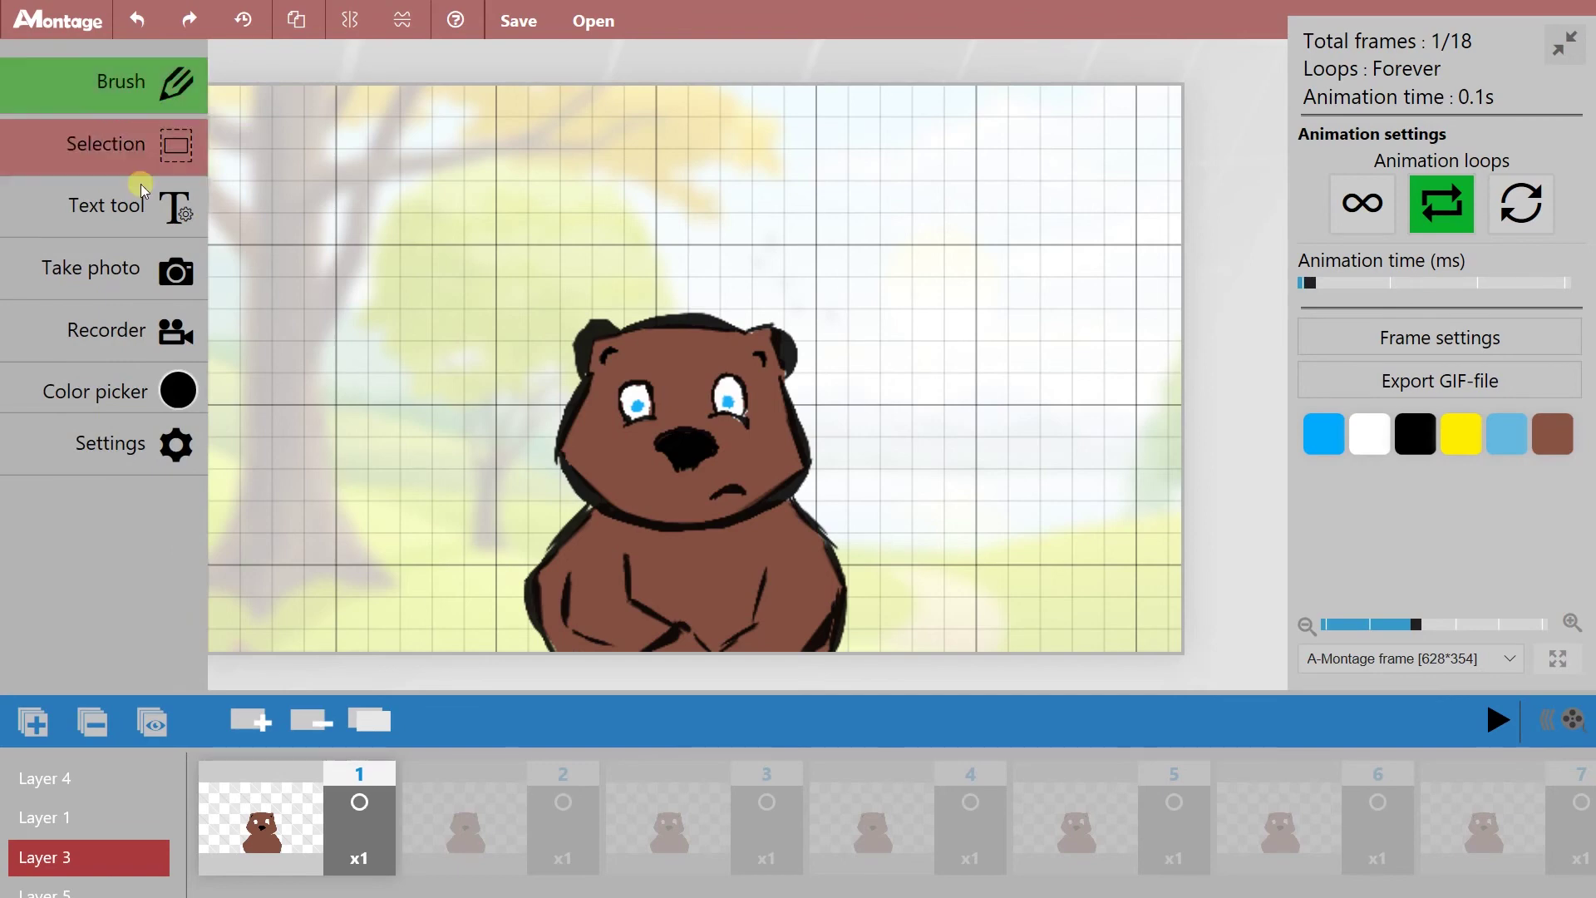